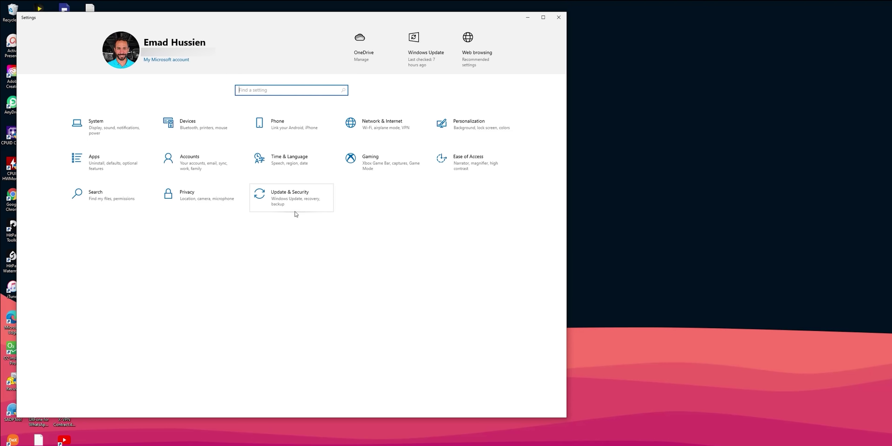
Go to Update & Security > Windows Insider Program and begin linking an Insider account
click(395, 273)
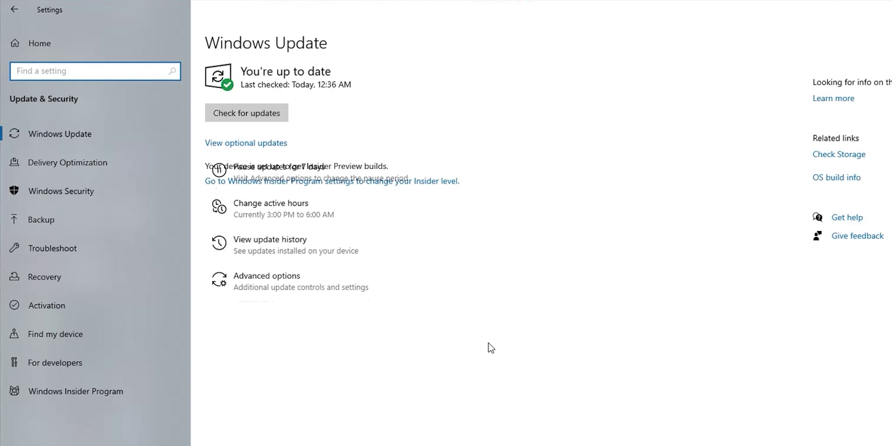
click(140, 384)
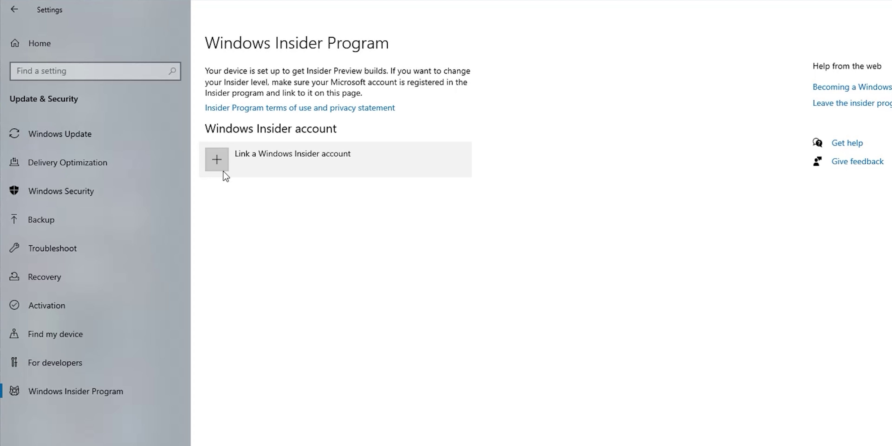
click(319, 154)
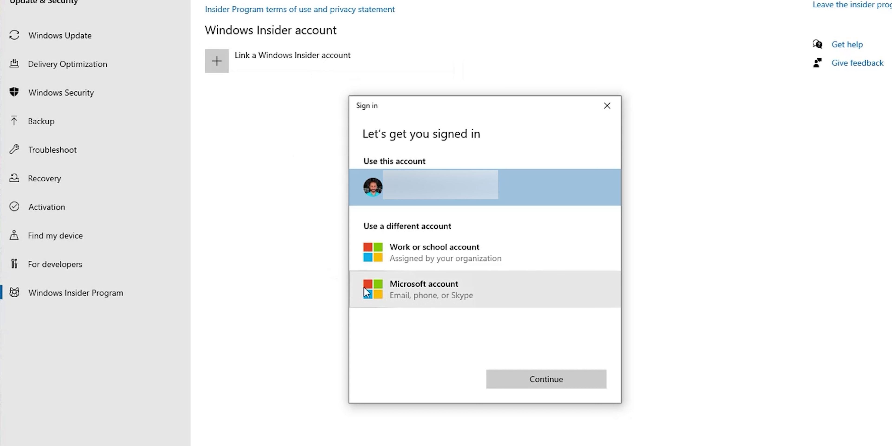
Sign in with a Microsoft account's e-mail and password and acknowledge the Windows Hello notice
click(381, 291)
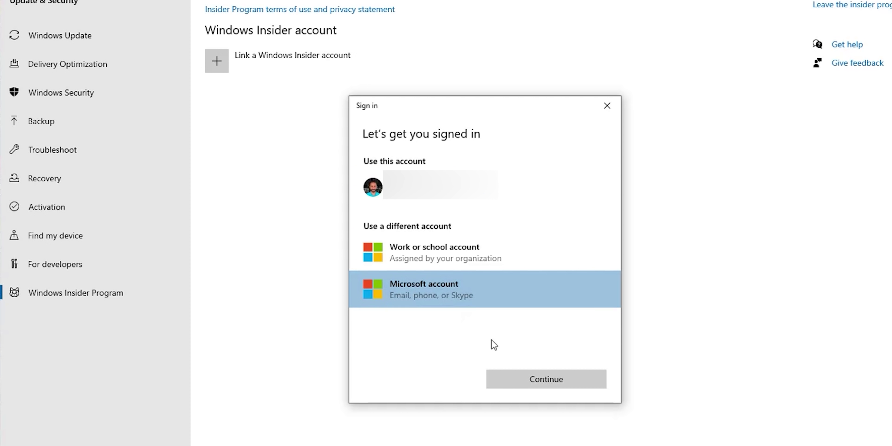
click(520, 379)
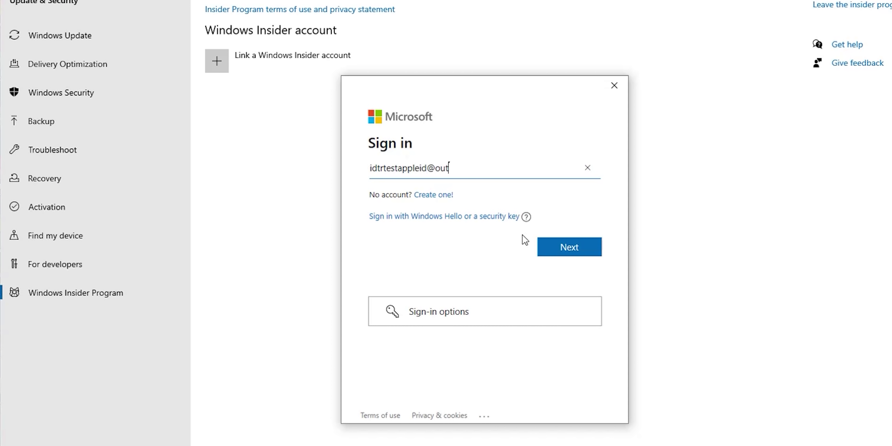
click(558, 252)
text(*****)
click(558, 249)
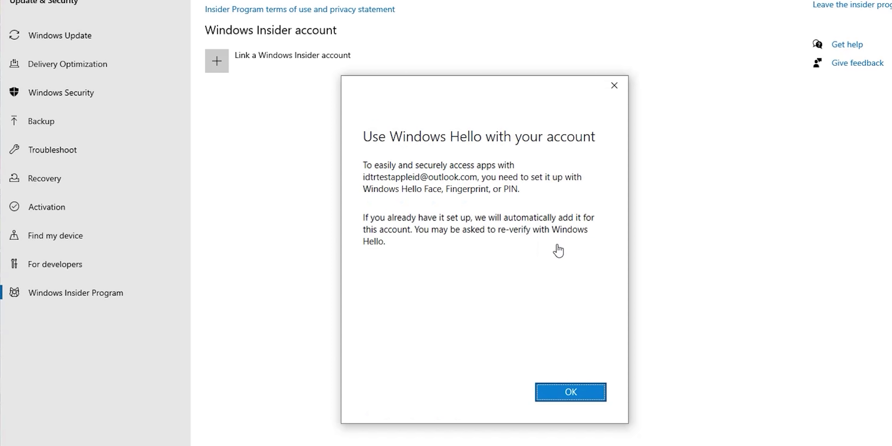
click(577, 397)
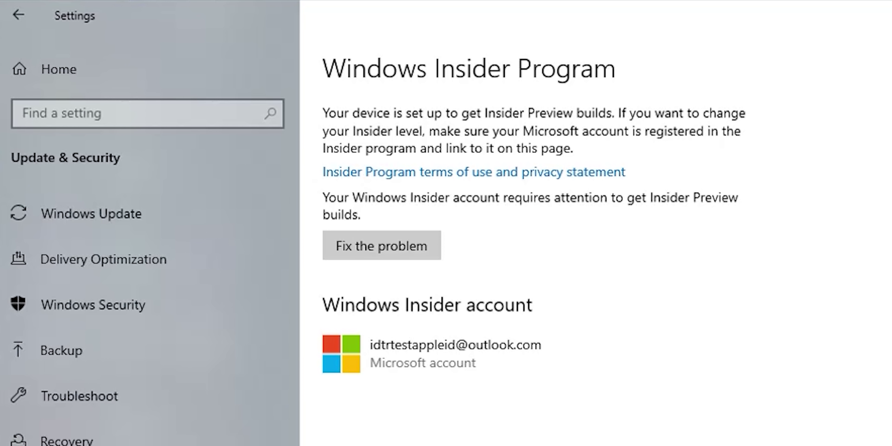
Fix the account problem by registering, accepting the Insider agreement and submitting the sign-up
click(430, 251)
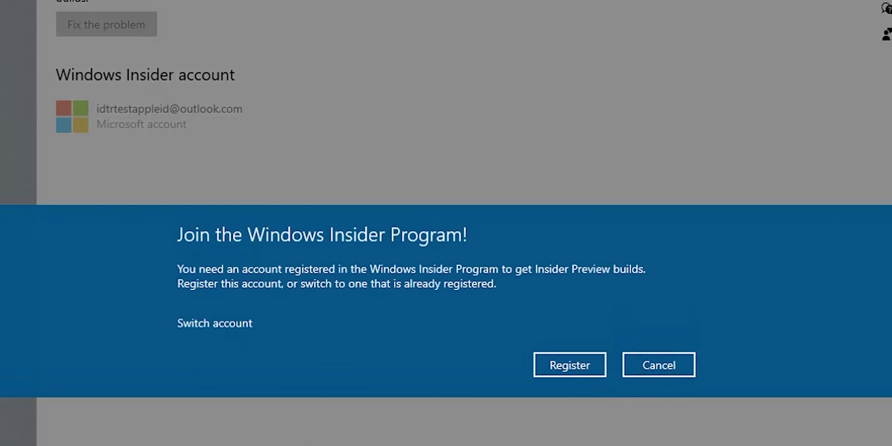
click(563, 370)
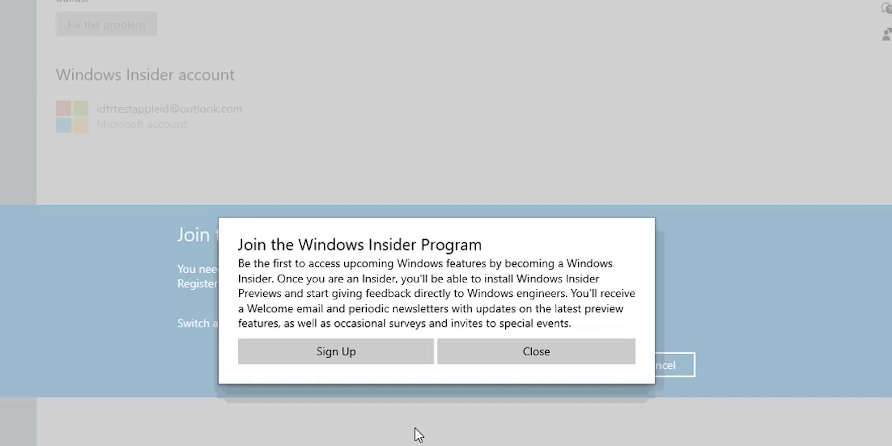
click(385, 350)
click(377, 337)
click(360, 387)
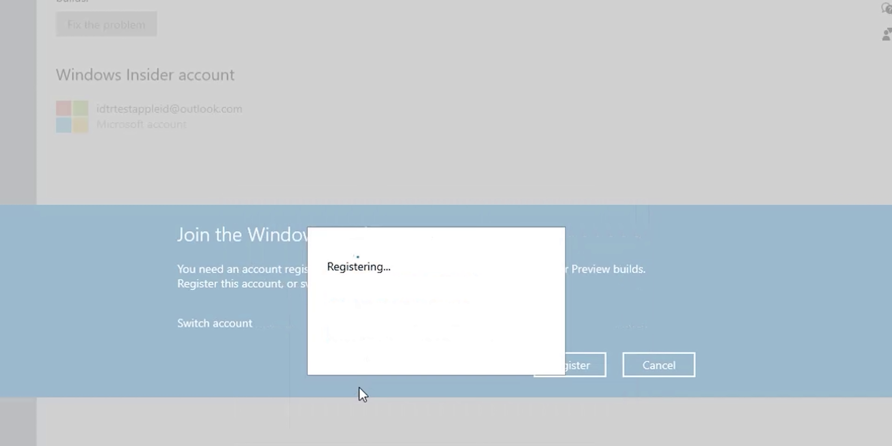
key(Return)
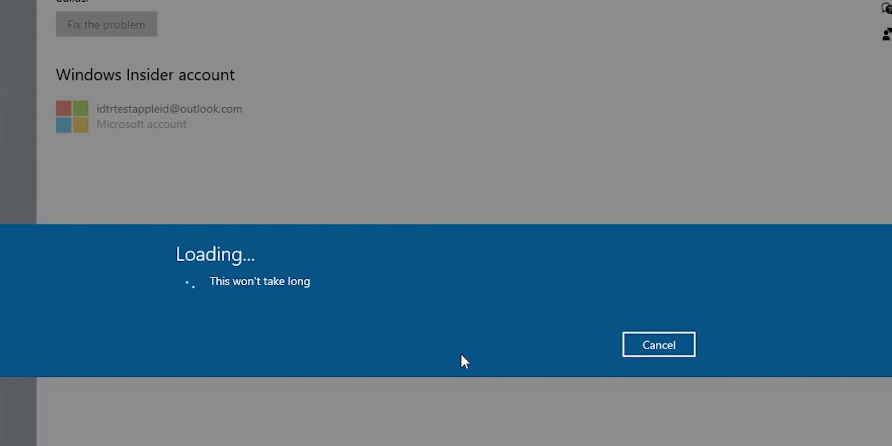
click(653, 343)
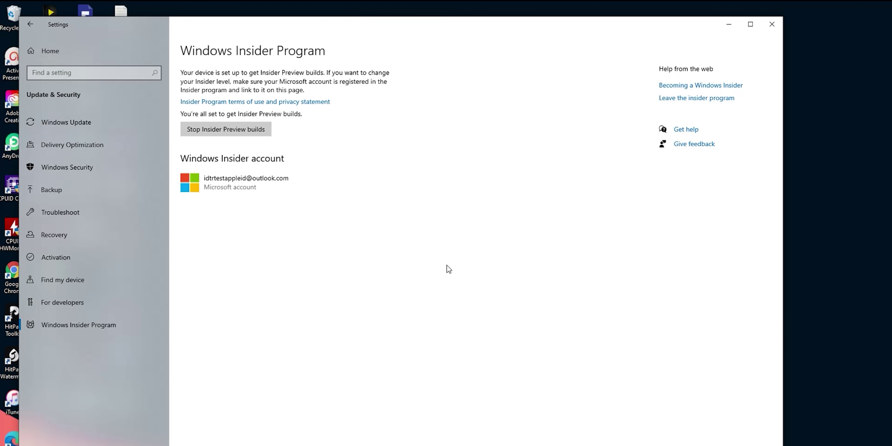
Relaunch Settings from the Start menu and return to Update & Security > Windows Insider Program
click(772, 24)
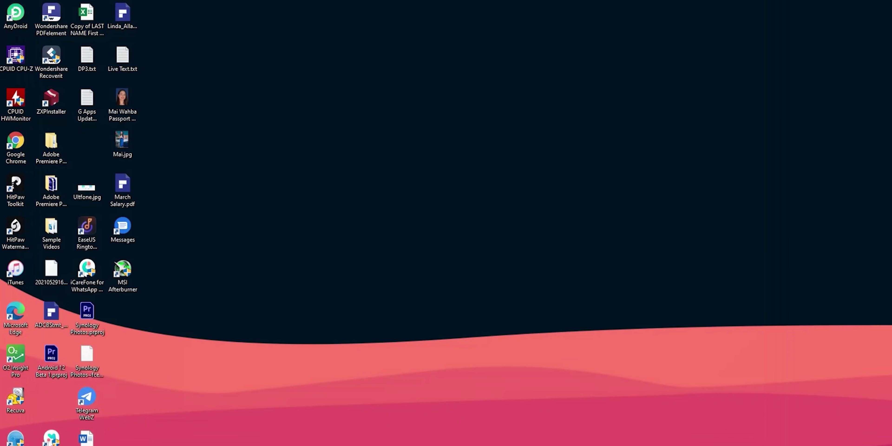
key(super)
click(12, 406)
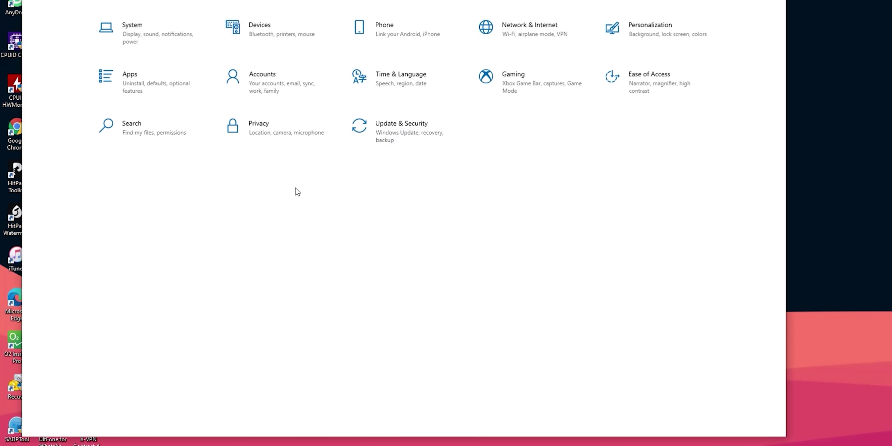
click(366, 126)
click(102, 184)
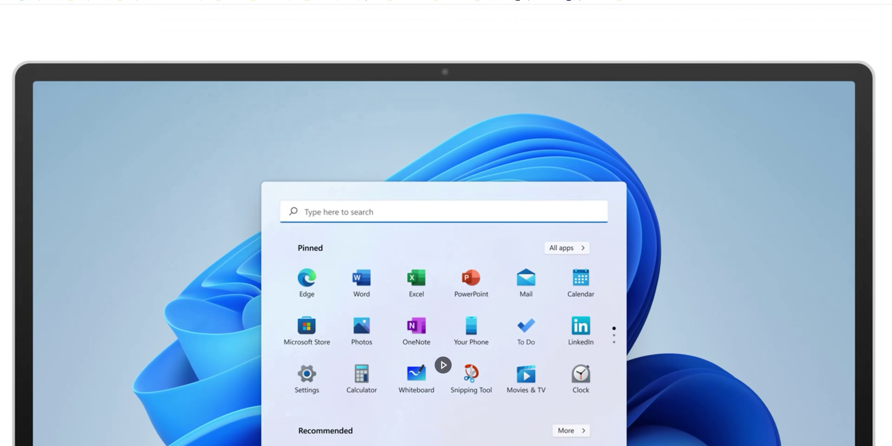
Scroll the Windows 11 page down to Check for compatibility and Minimum system requirements
scroll(446, 225, down, 15)
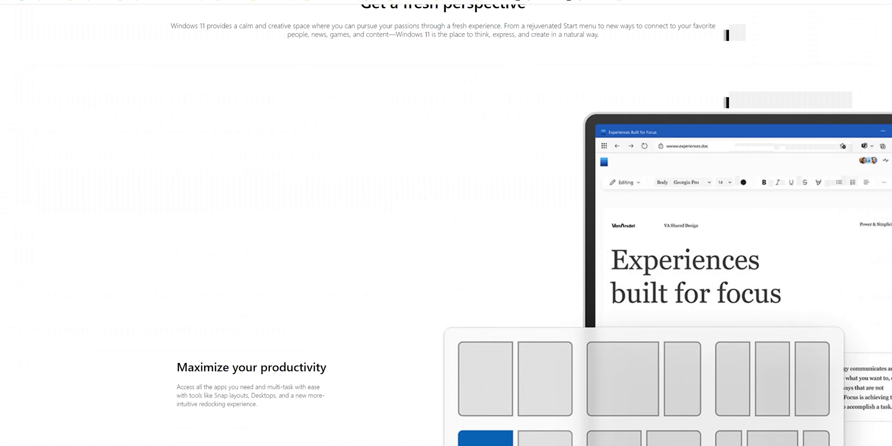
scroll(446, 225, down, 15)
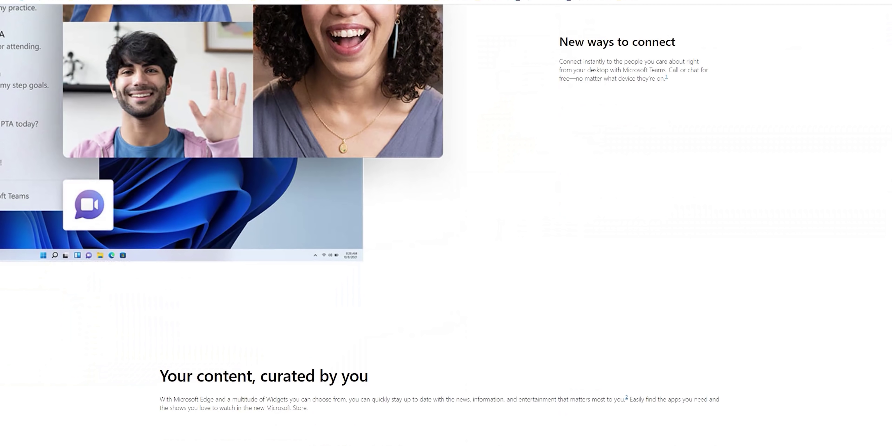
scroll(446, 226, down, 15)
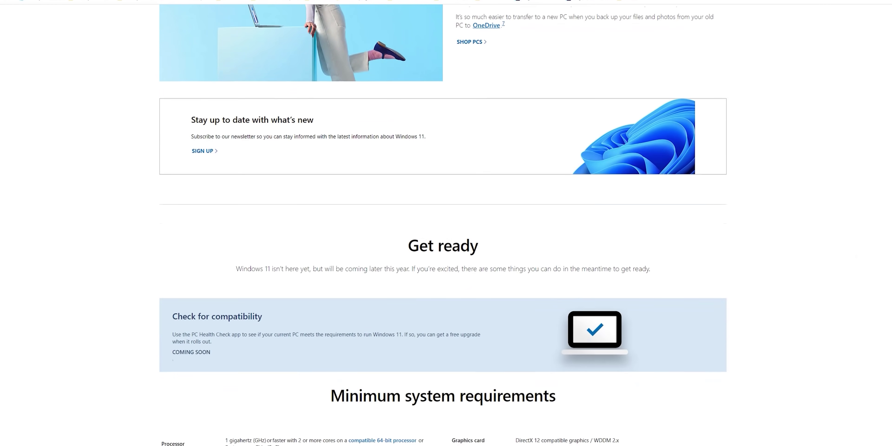
scroll(446, 225, down, 5)
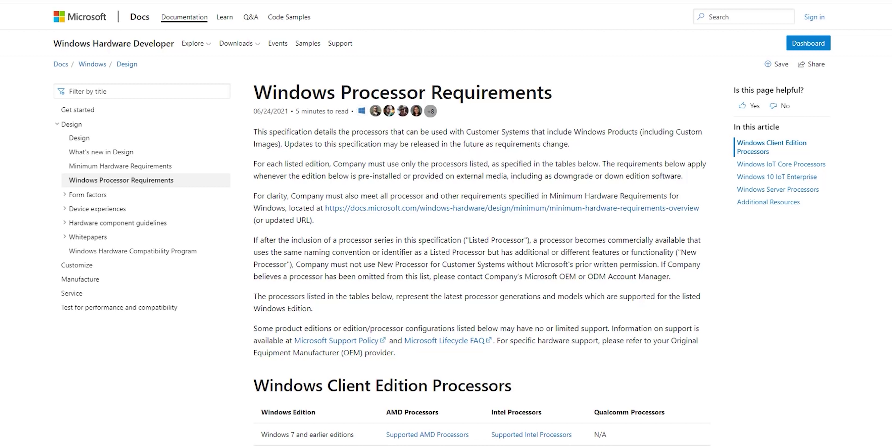
Open Supported Intel Processors from the Windows 11 row of the Client Edition Processors table
scroll(482, 225, down, 10)
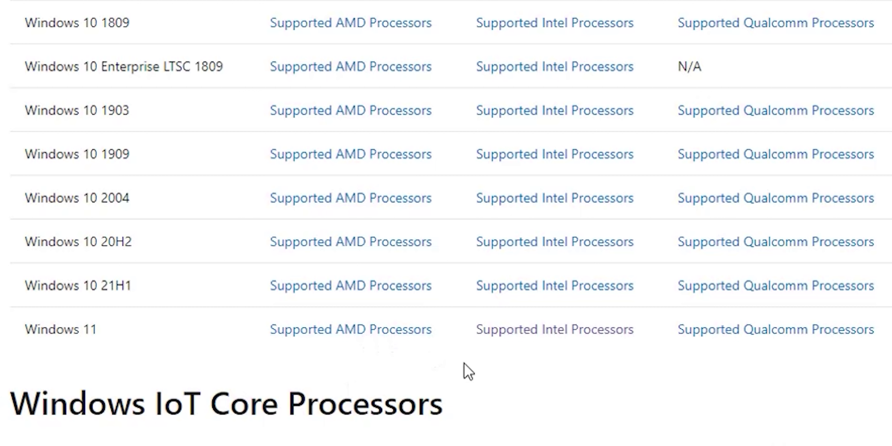
click(588, 334)
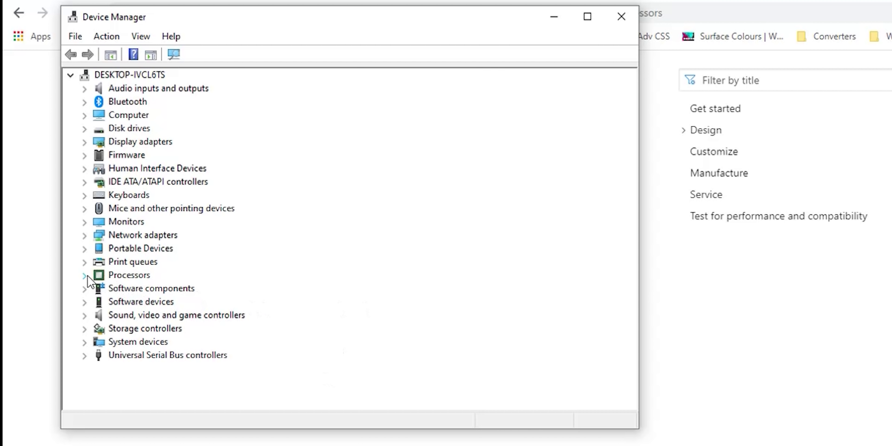
Expand Processors in Device Manager to reveal the Intel i9-10900K
click(84, 276)
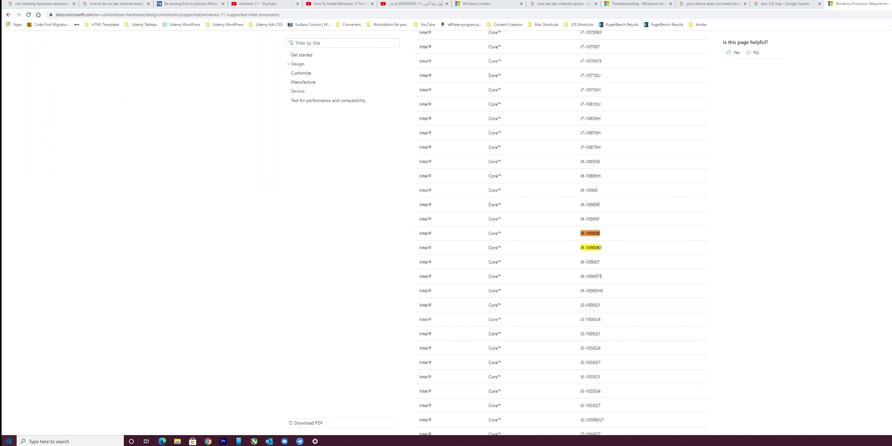
Launch CPU-Z by searching 'cpu' from Start and show its Mainboard details
key(super)
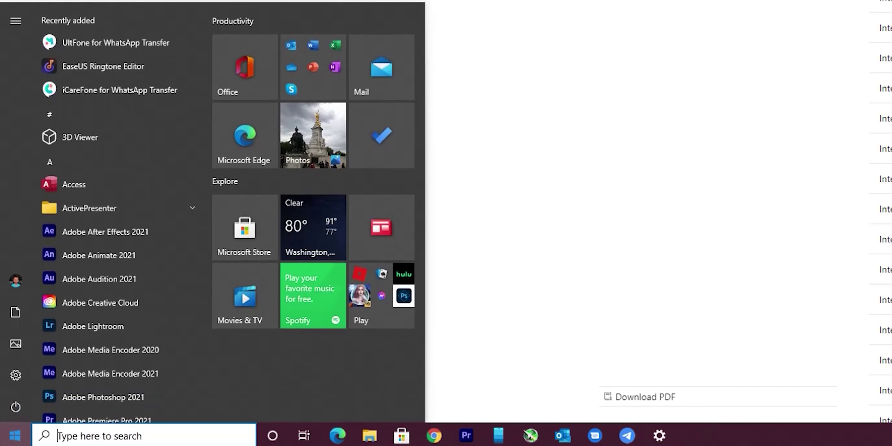
text(cp)
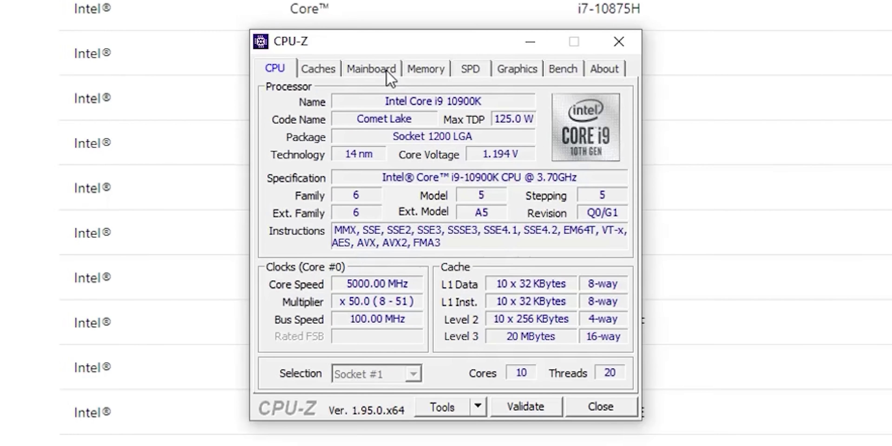
click(398, 120)
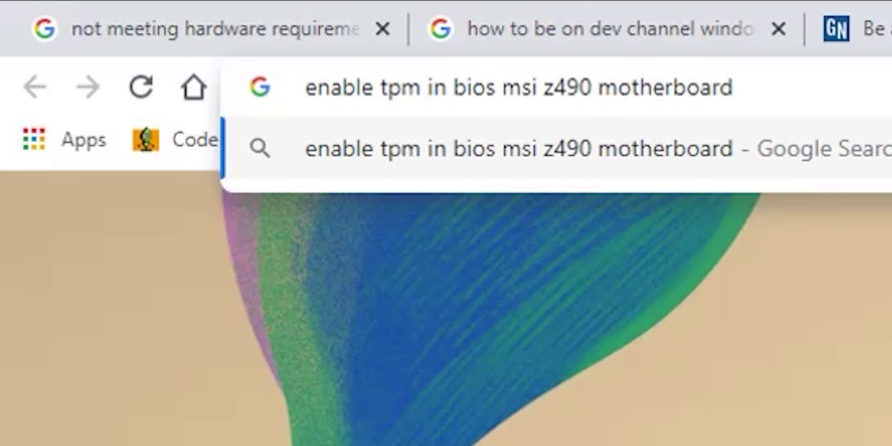
Run the search 'enable tpm in bios msi z490 motherboard'
key(Return)
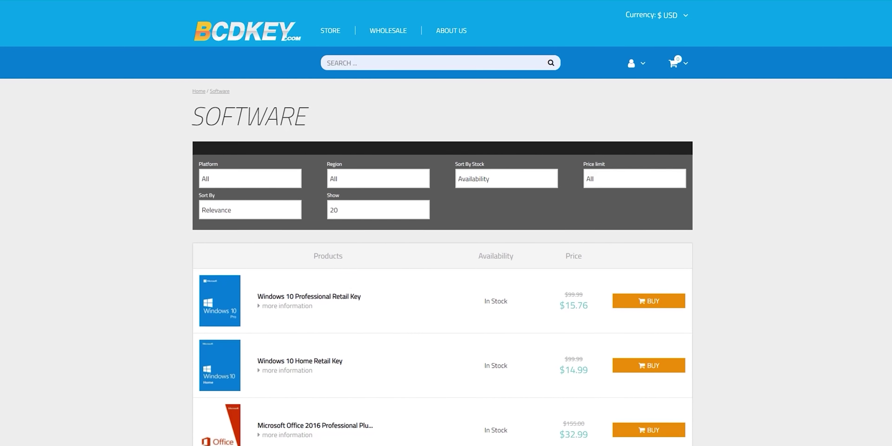
Start buying the Windows 10 Professional Retail Key and redeem coupon IND24
click(644, 314)
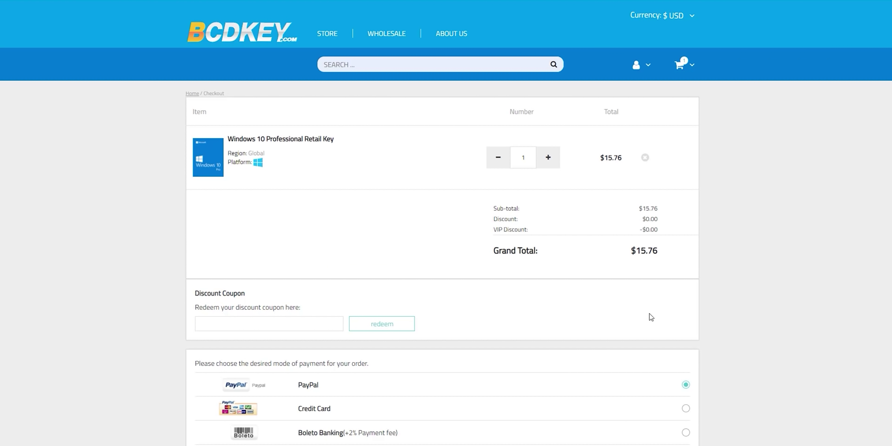
click(275, 322)
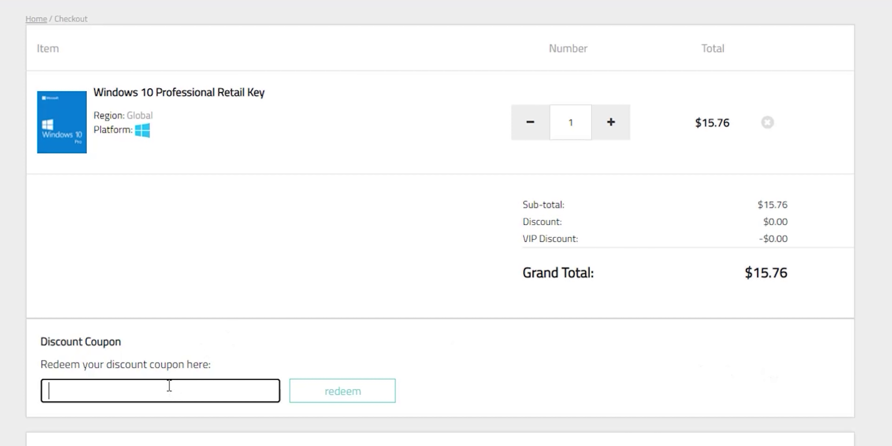
text(IND24)
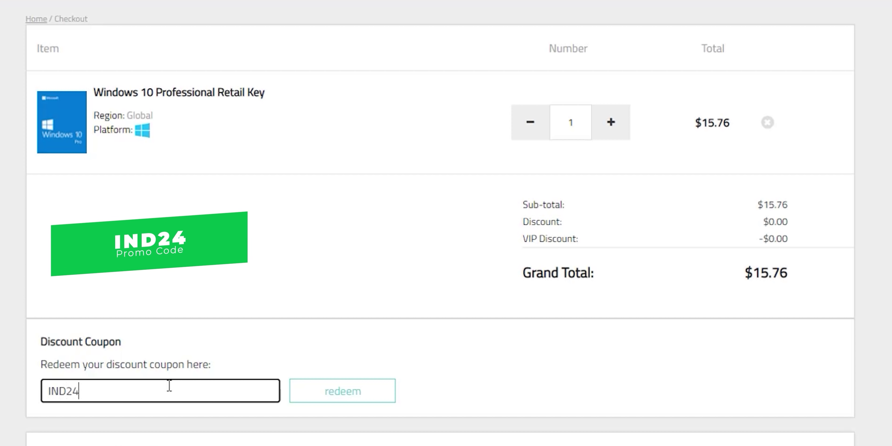
click(323, 393)
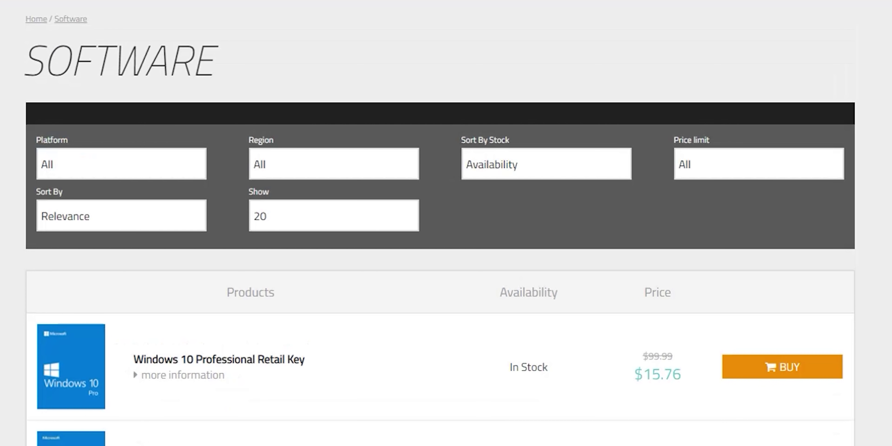
Buy the Office 2019 Professional Plus key with coupon IND24 instead
scroll(780, 315, down, 10)
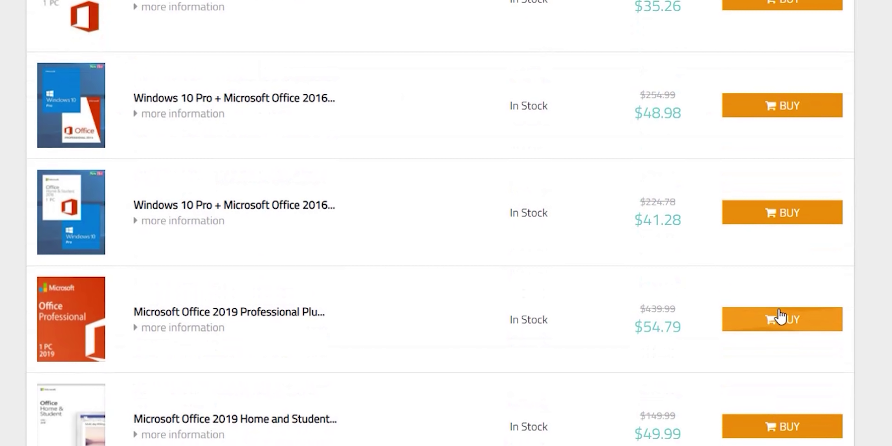
click(779, 318)
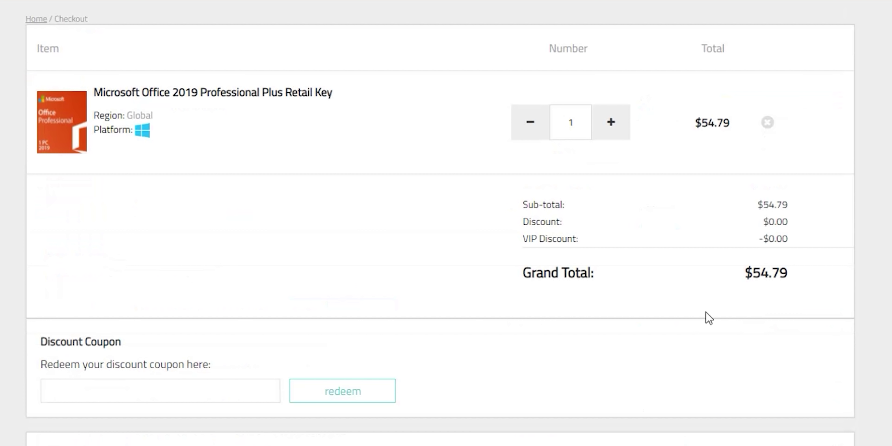
click(128, 393)
text(IND24)
click(347, 394)
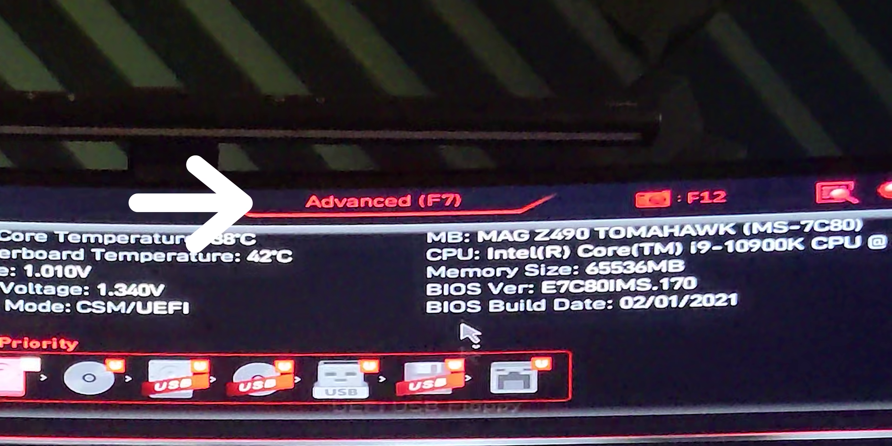
In EZ Mode, check that Security Device Support under Security > Trusted Computing is Enabled
click(395, 200)
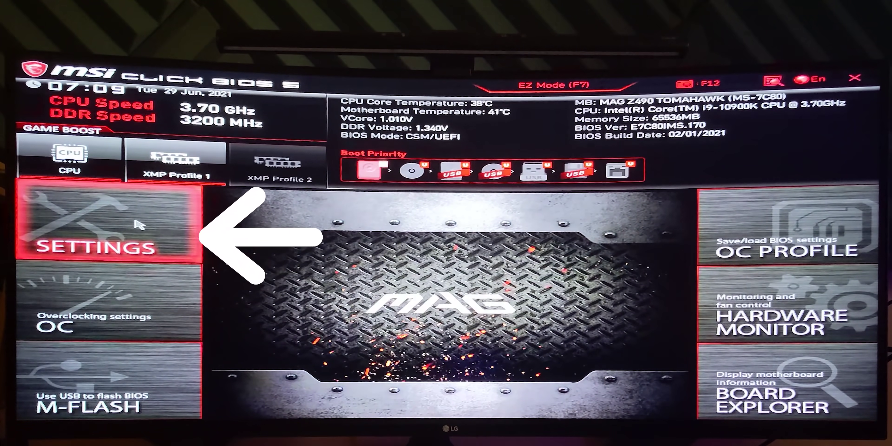
click(138, 224)
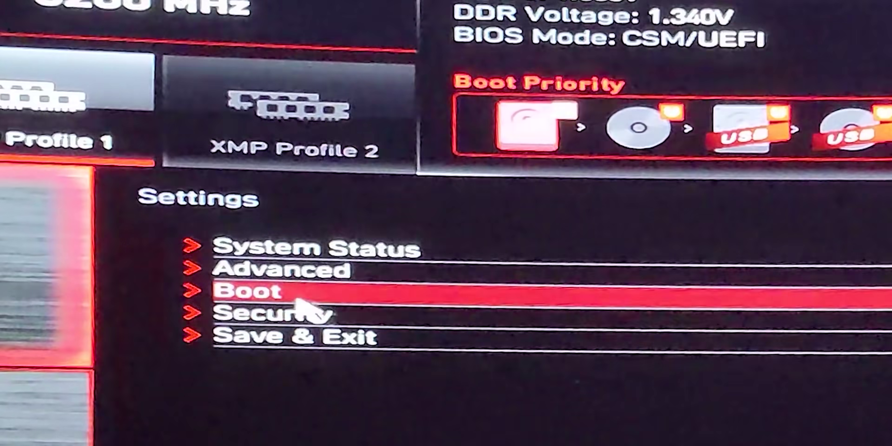
click(341, 314)
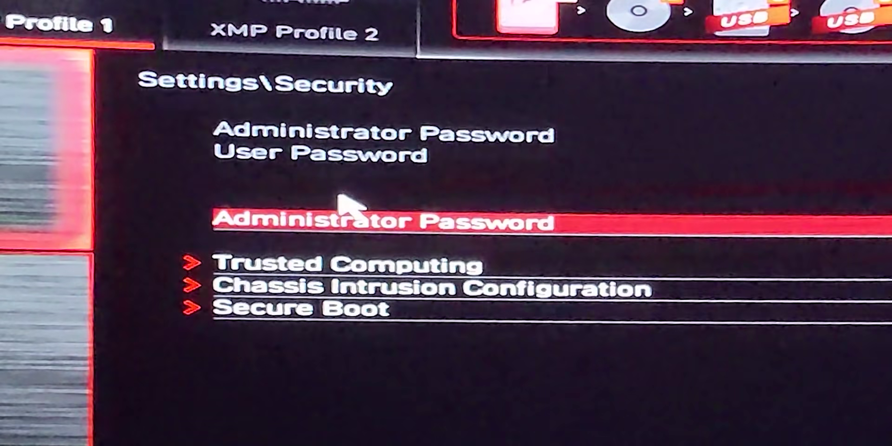
click(339, 261)
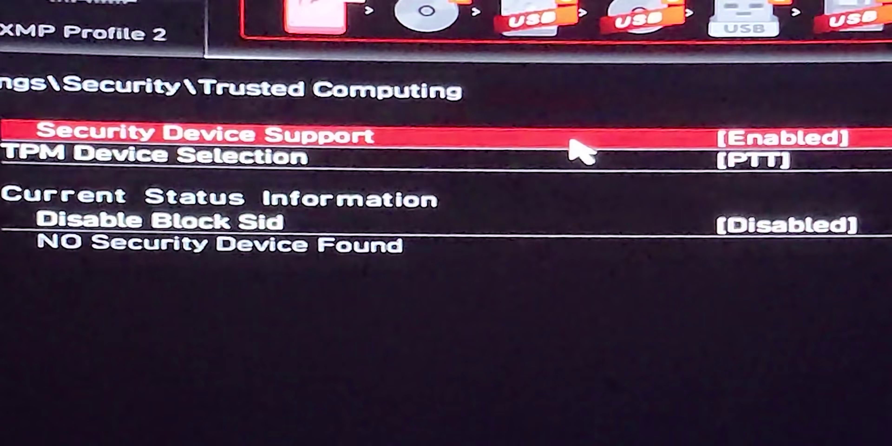
click(570, 140)
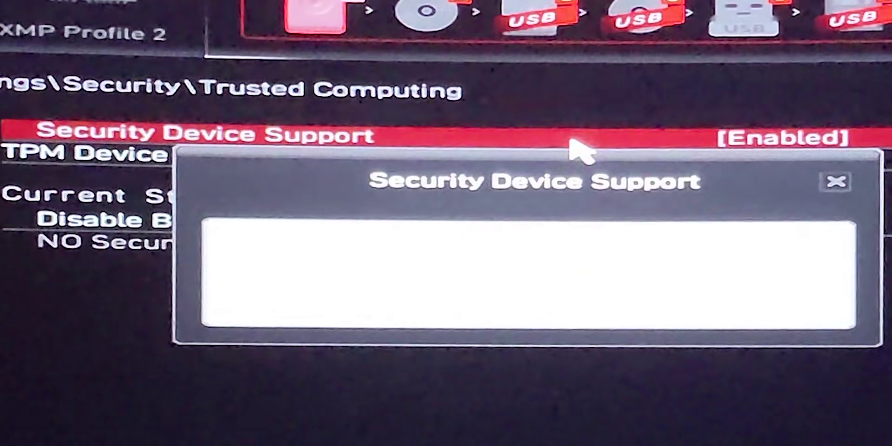
Leave the TPM setting unchanged and bring up the Save & Exit options
click(836, 181)
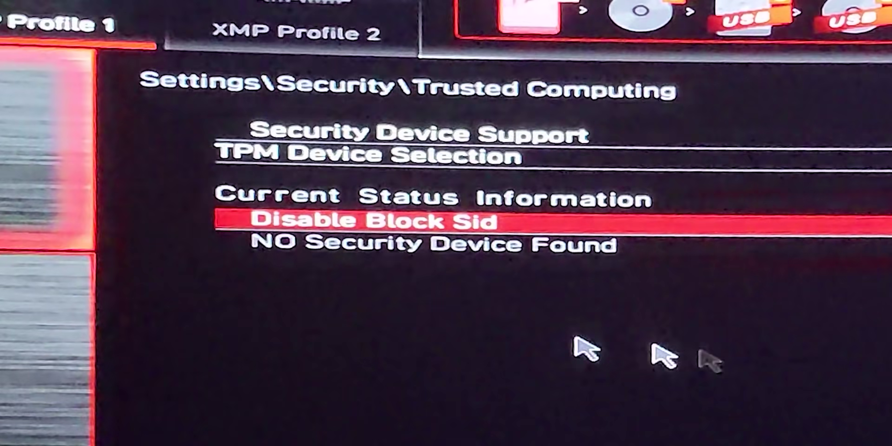
click(21, 236)
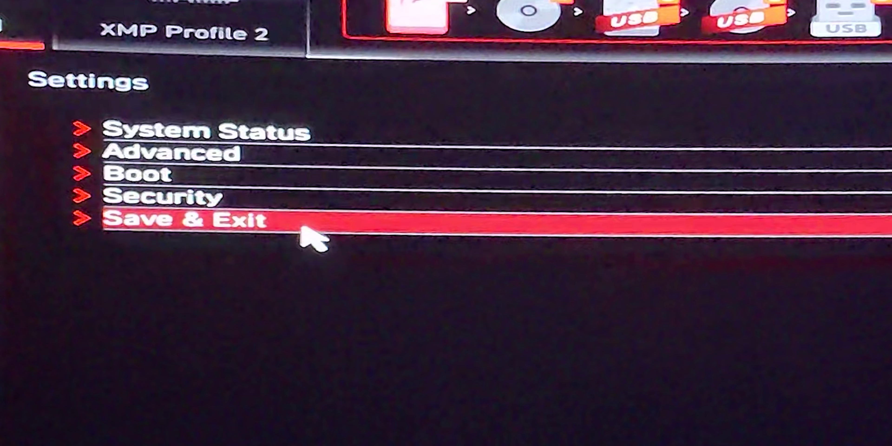
click(302, 225)
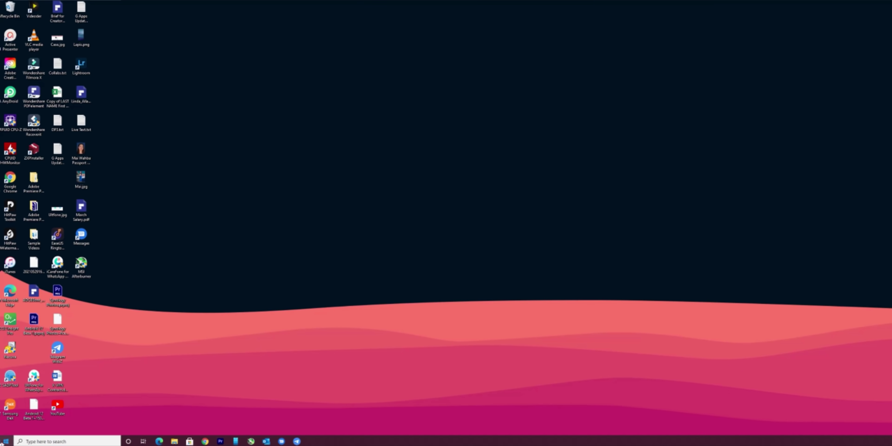
Go to Update & Security > Windows Insider Program and expand the Release Preview Channel selector
click(6, 441)
click(6, 414)
click(260, 178)
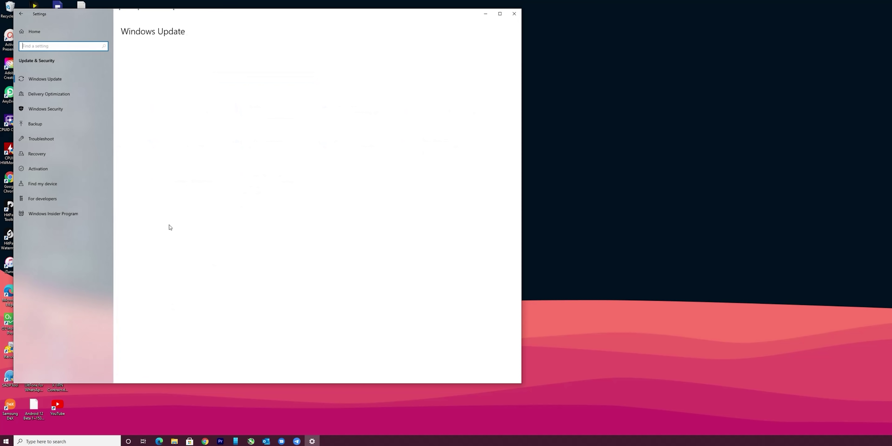
click(83, 217)
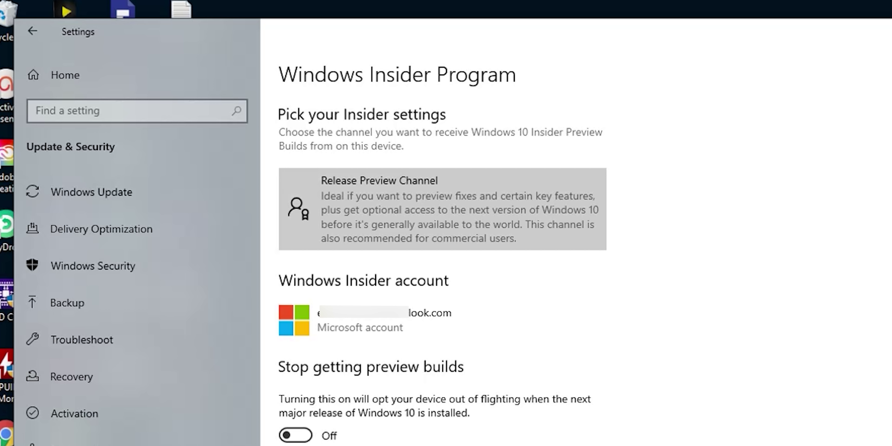
click(538, 205)
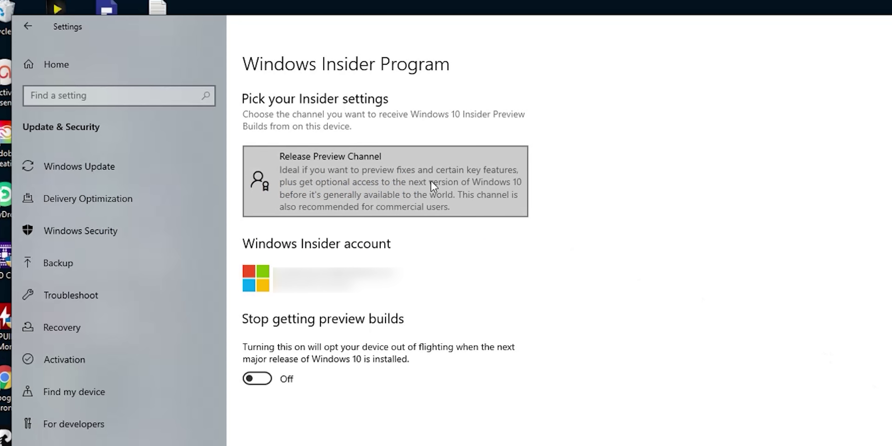
Review the Dev, Beta and Release Preview channels, then run Check for updates in Windows Update
click(431, 181)
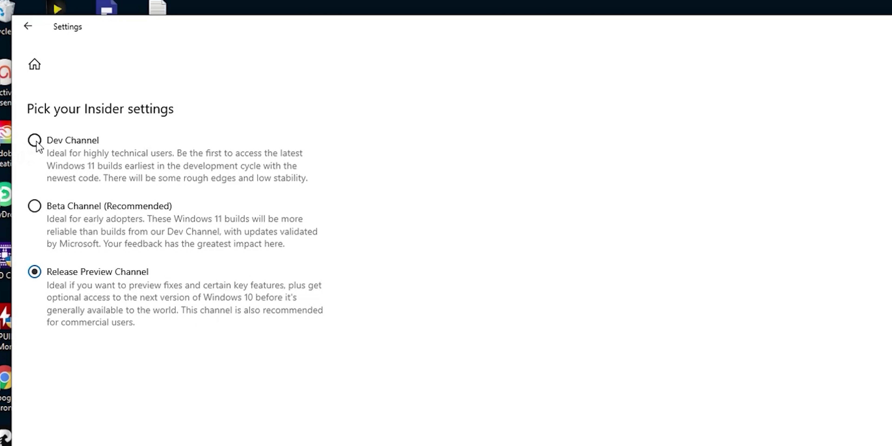
click(27, 26)
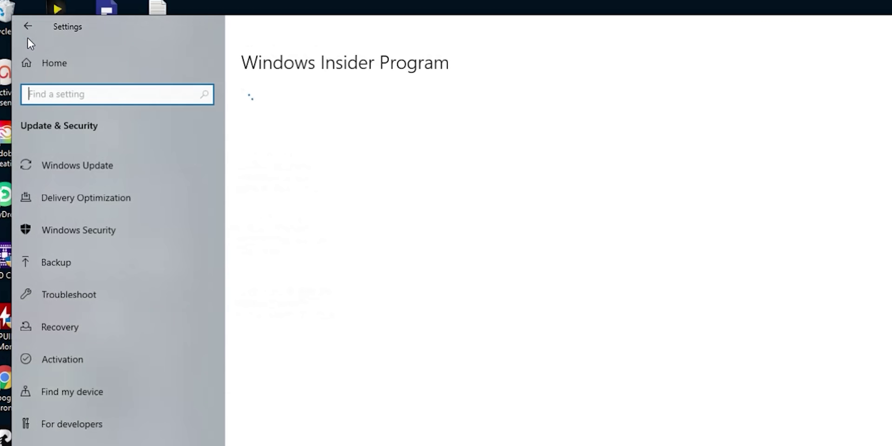
click(99, 175)
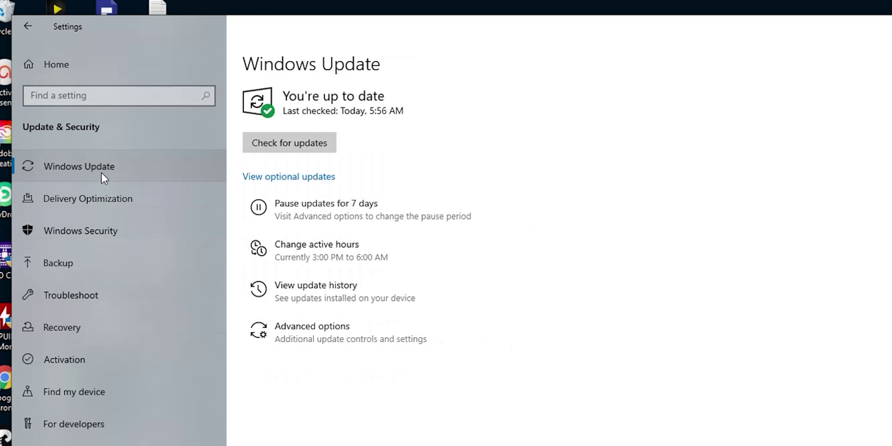
click(294, 149)
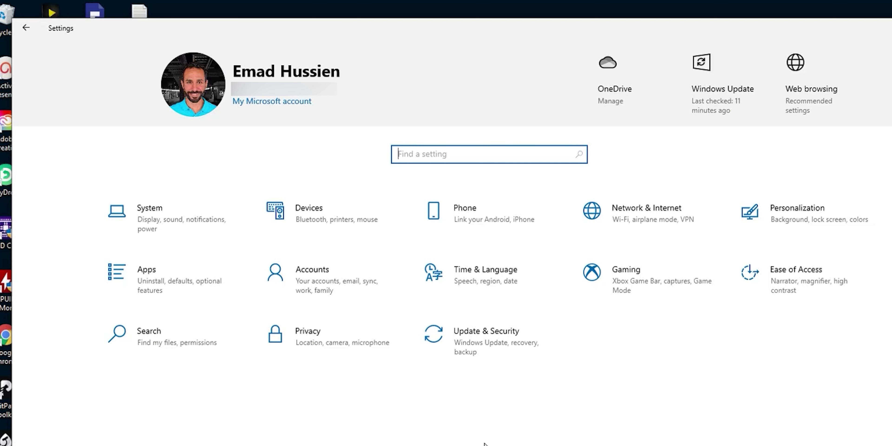
From Update & Security > Backup, follow the 'Go to Backup and Restore (Windows 7)' link
click(486, 356)
click(140, 239)
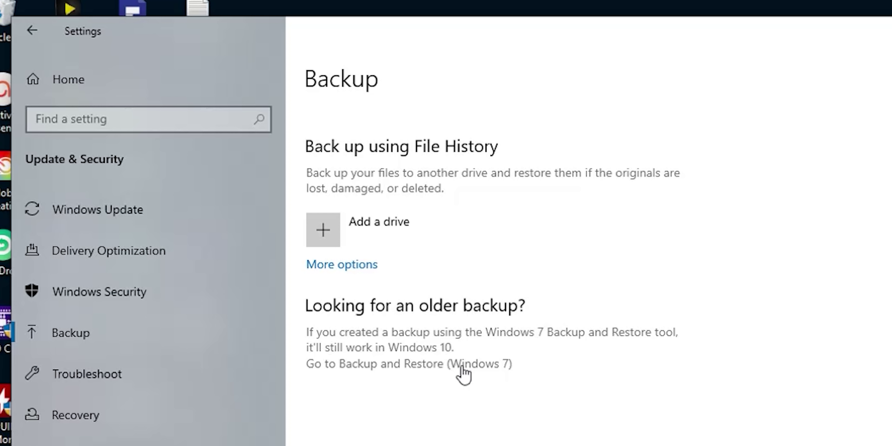
click(462, 367)
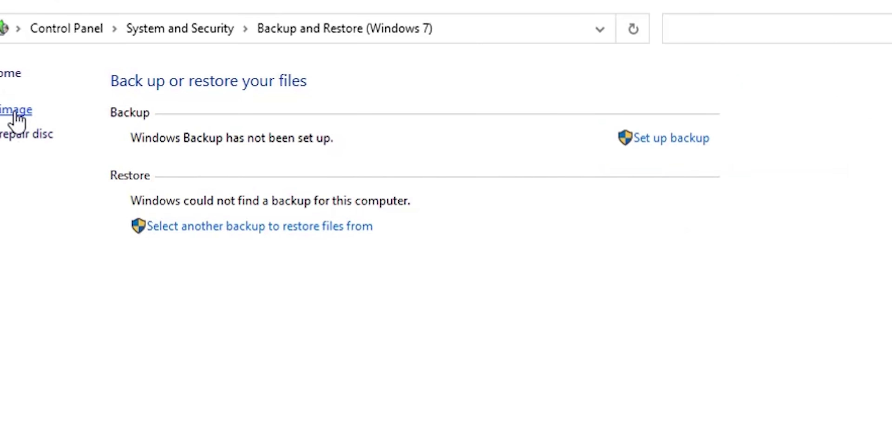
Start a system image saved to Backup (E:) and advance to the Start backup confirmation
click(16, 112)
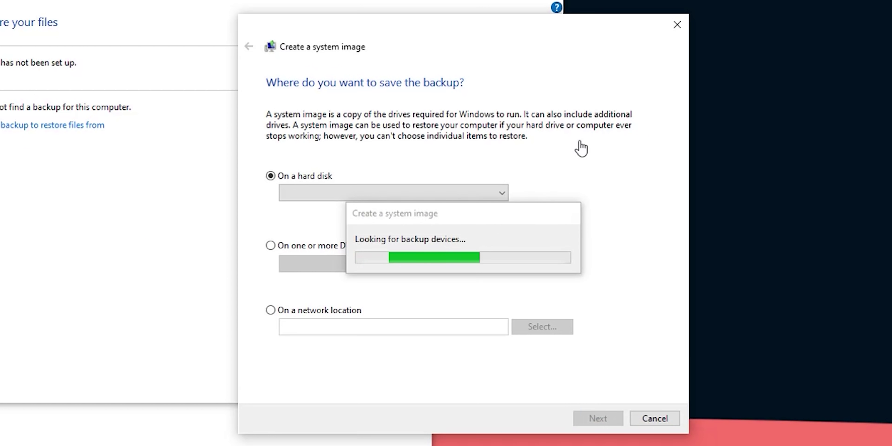
click(485, 191)
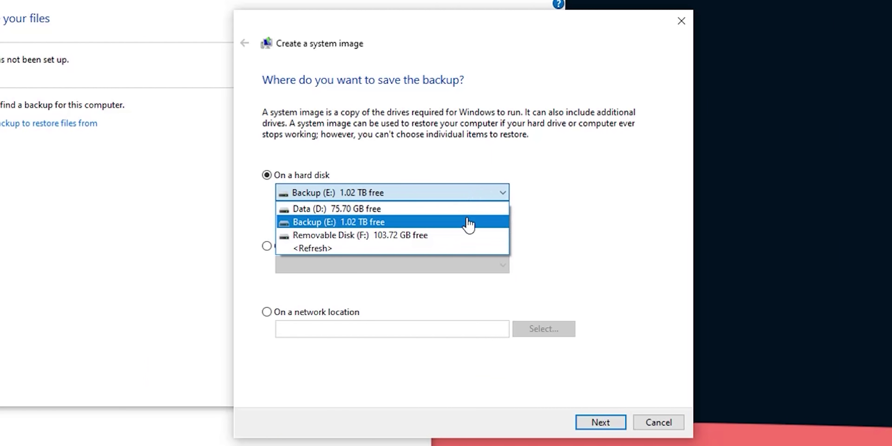
click(472, 374)
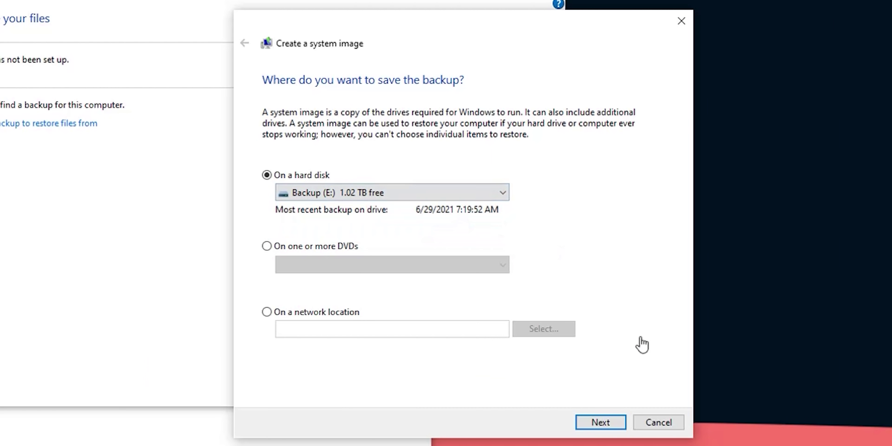
click(609, 425)
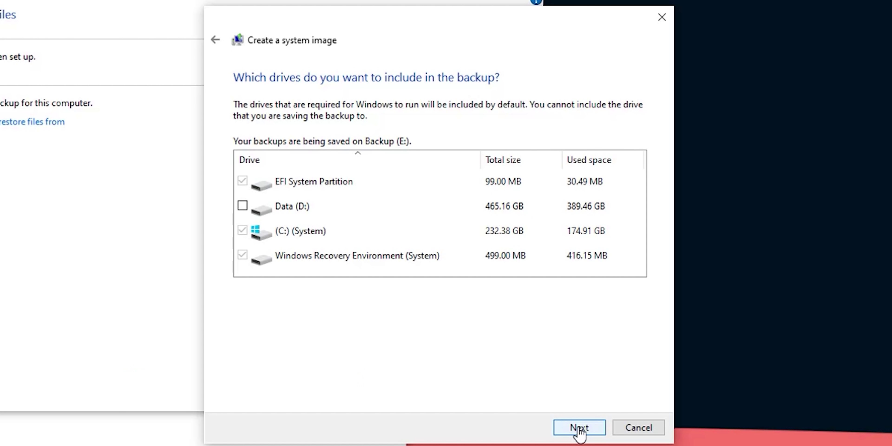
click(578, 429)
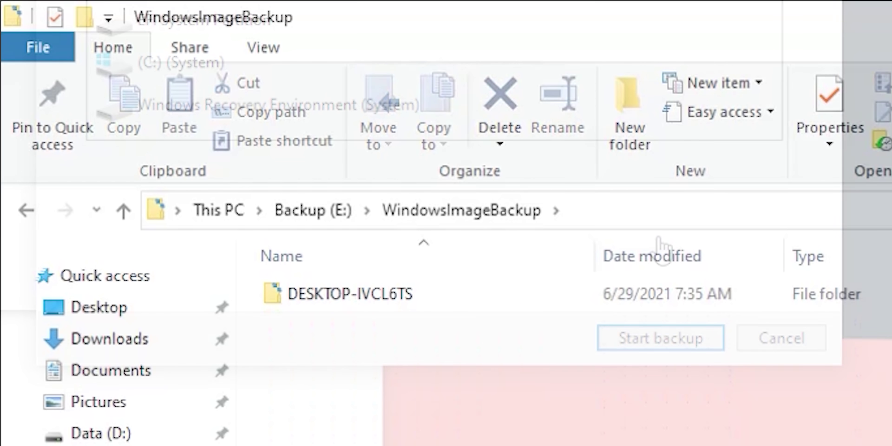
Open the computer-named folder inside WindowsImageBackup on Backup (E:)
double_click(367, 301)
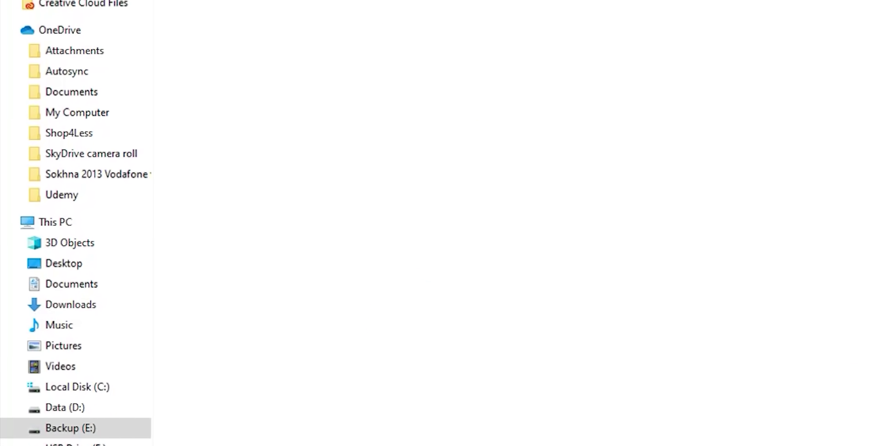
Search the Start menu for 'create re' and launch Create a recovery drive
click(16, 435)
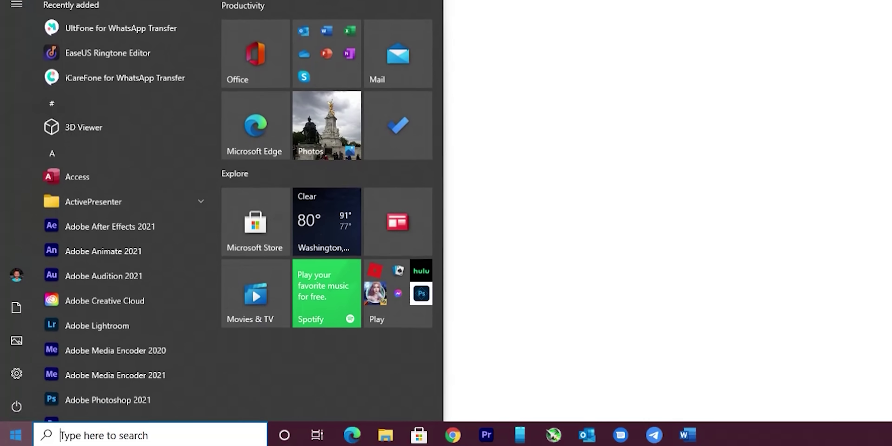
text(create re)
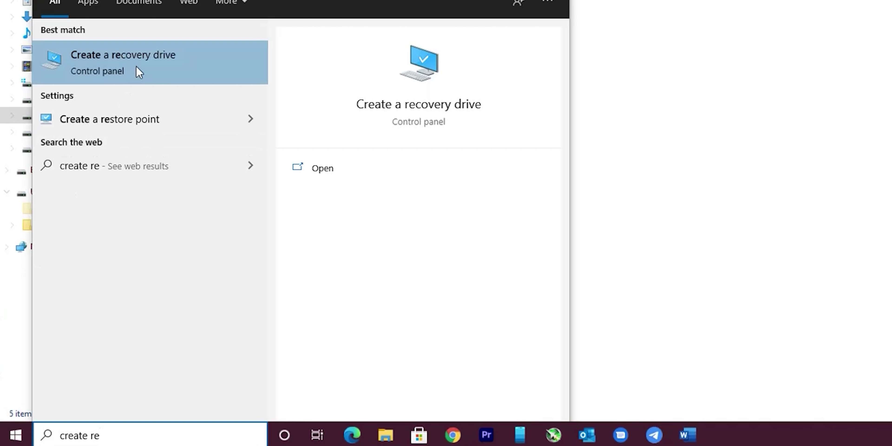
click(157, 69)
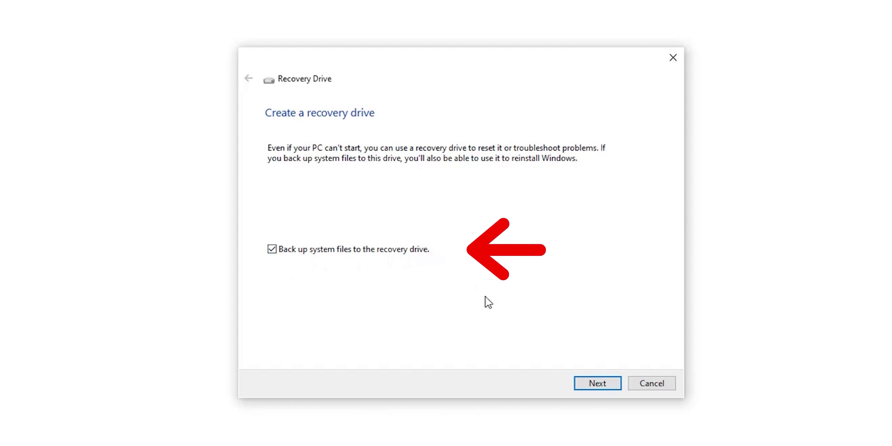
Build the recovery drive on G:\ (BIOS) with system files backed up
click(597, 383)
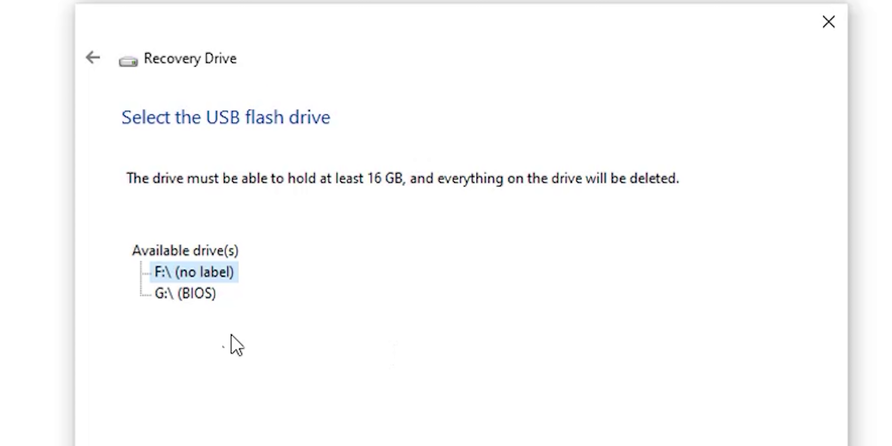
click(202, 300)
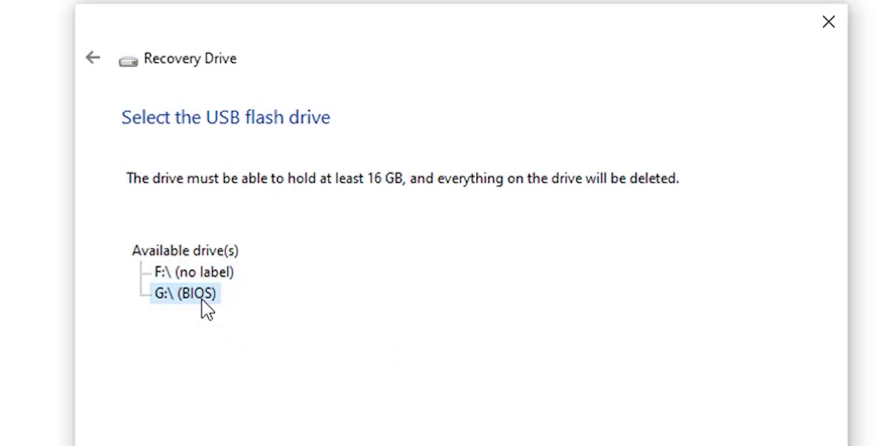
click(622, 417)
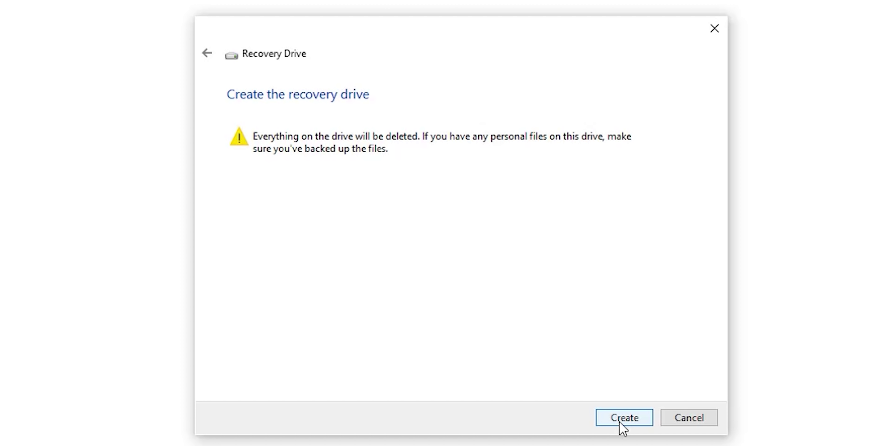
click(621, 418)
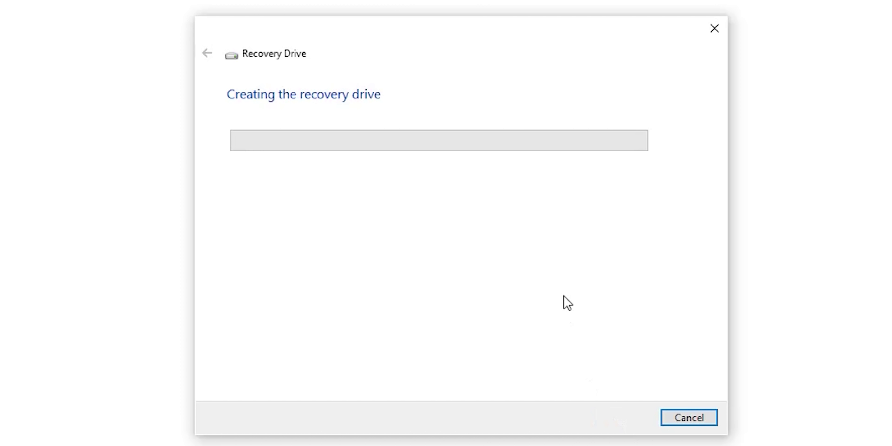